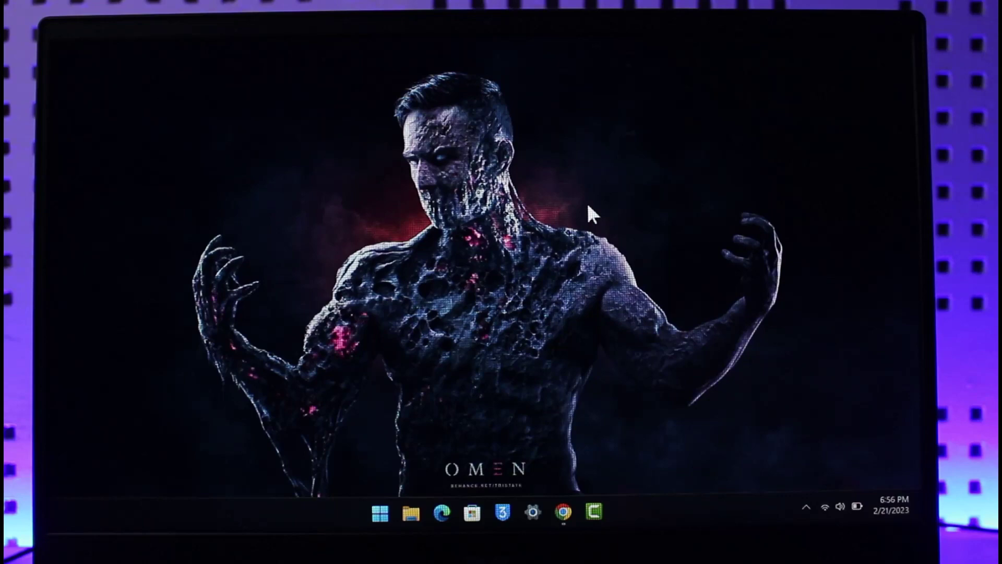
Step: Search Start for Control Panel, go to Uninstall a program, and maximize the window
{"action": "left_click", "coordinate": [381, 513]}
{"action": "type", "text": "c"}
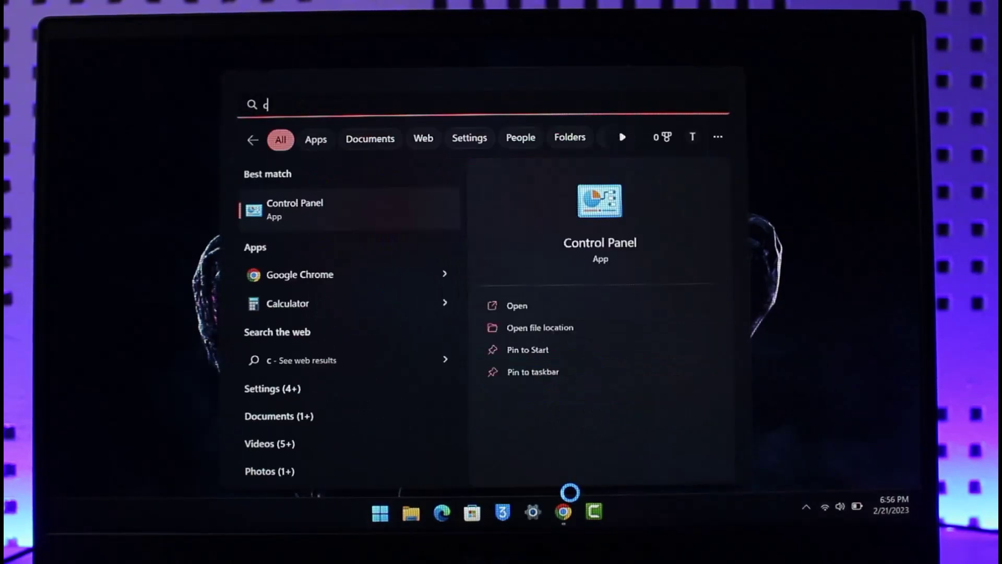
{"action": "type", "text": "om"}
{"action": "key", "text": "BackSpace"}
{"action": "type", "text": "n"}
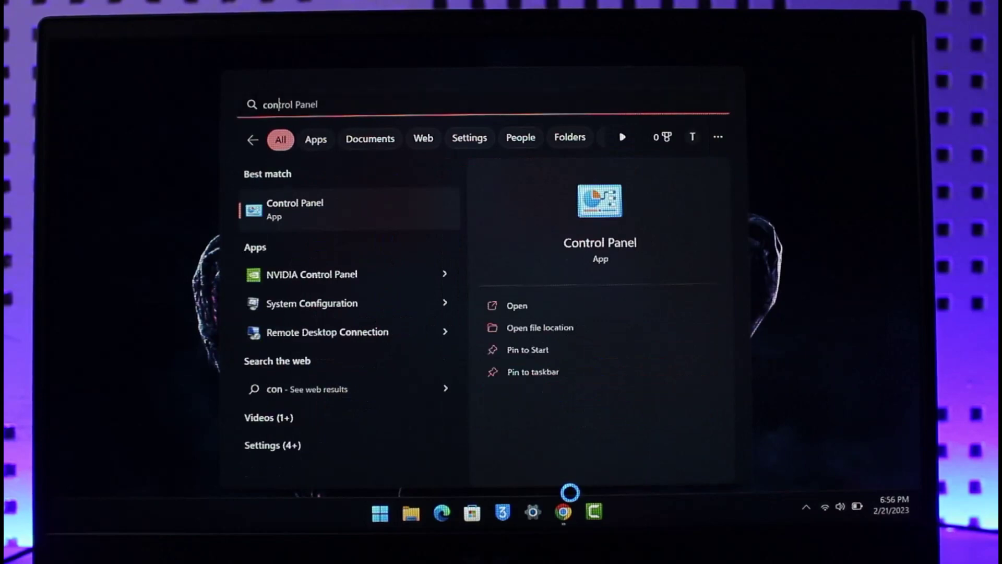
{"action": "key", "text": "Return"}
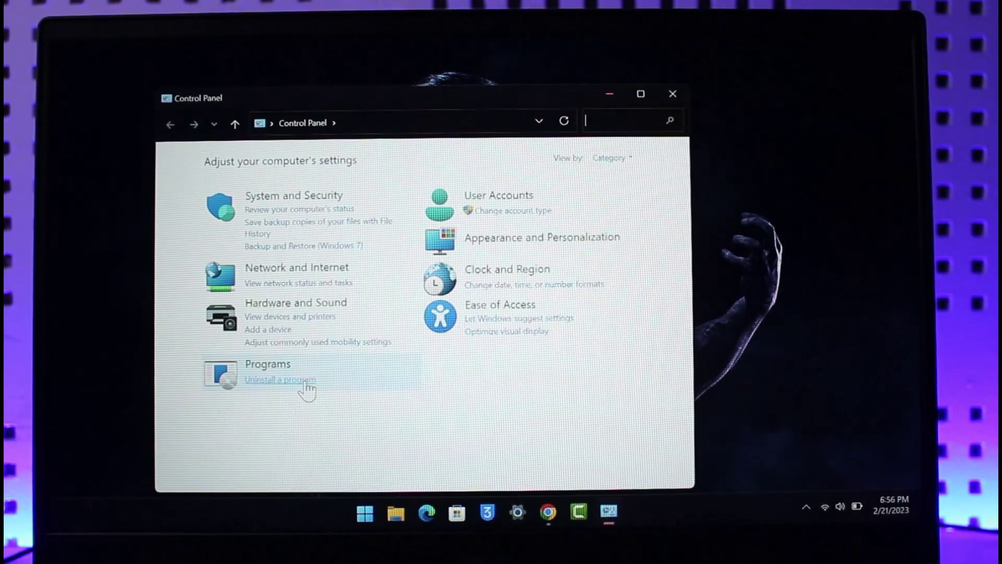
{"action": "left_click", "coordinate": [301, 381]}
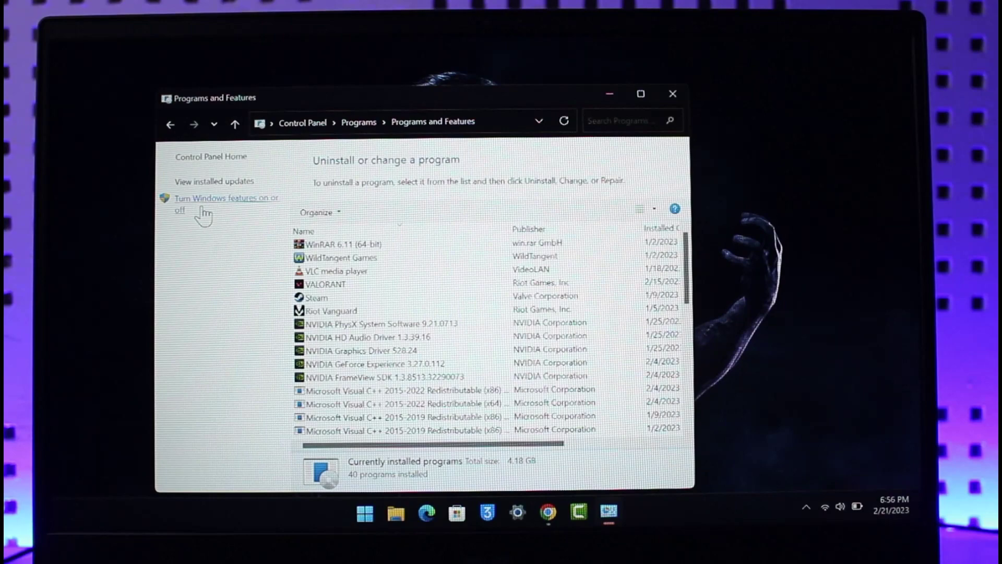
{"action": "left_click", "coordinate": [641, 93]}
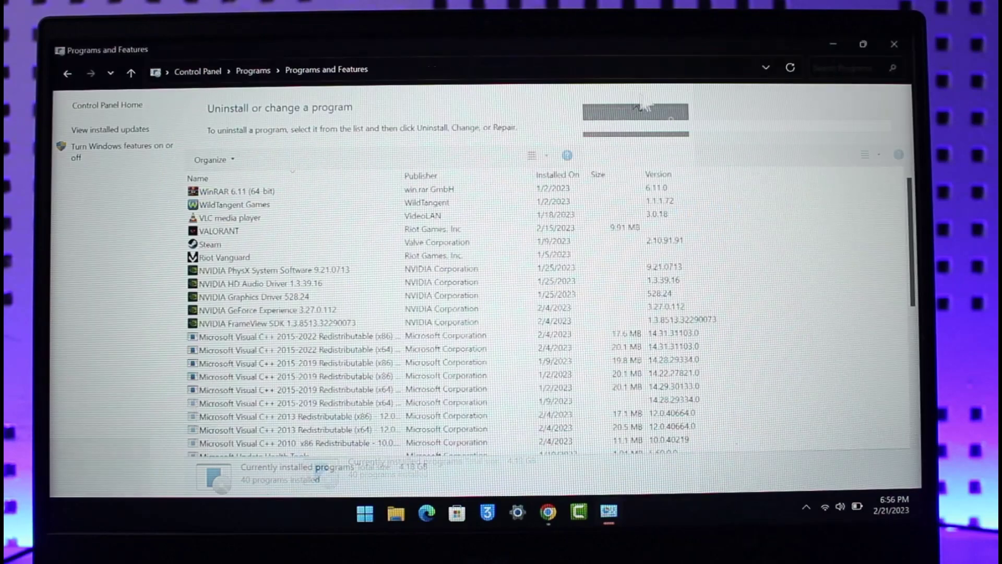
Step: Uncheck .NET Framework 3.5 in Windows Features, apply it, and dismiss the completion notice
{"action": "left_click", "coordinate": [151, 158]}
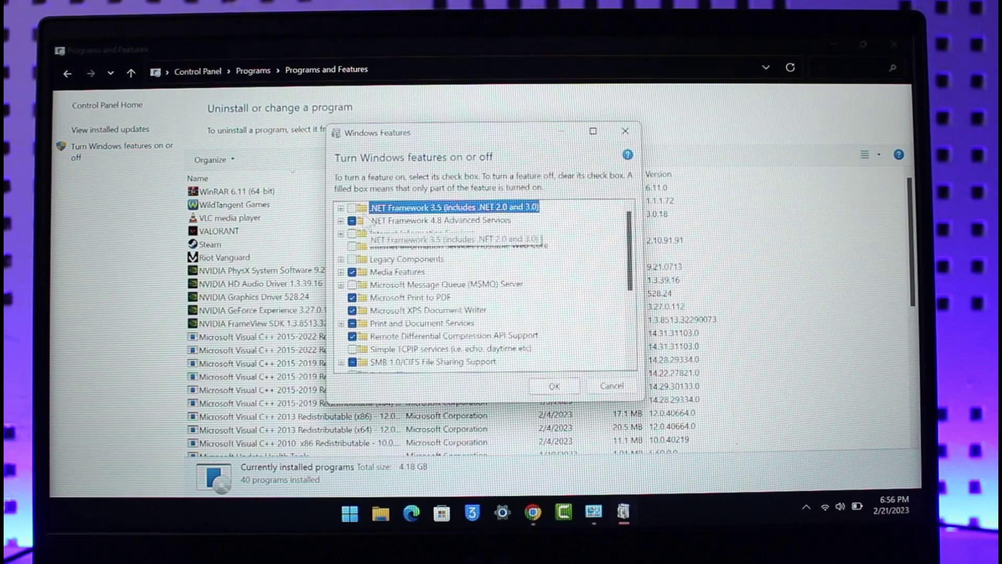
{"action": "mouse_move", "coordinate": [368, 227]}
{"action": "left_mouse_down"}
{"action": "mouse_move", "coordinate": [423, 221]}
{"action": "mouse_move", "coordinate": [384, 210]}
{"action": "left_mouse_up"}
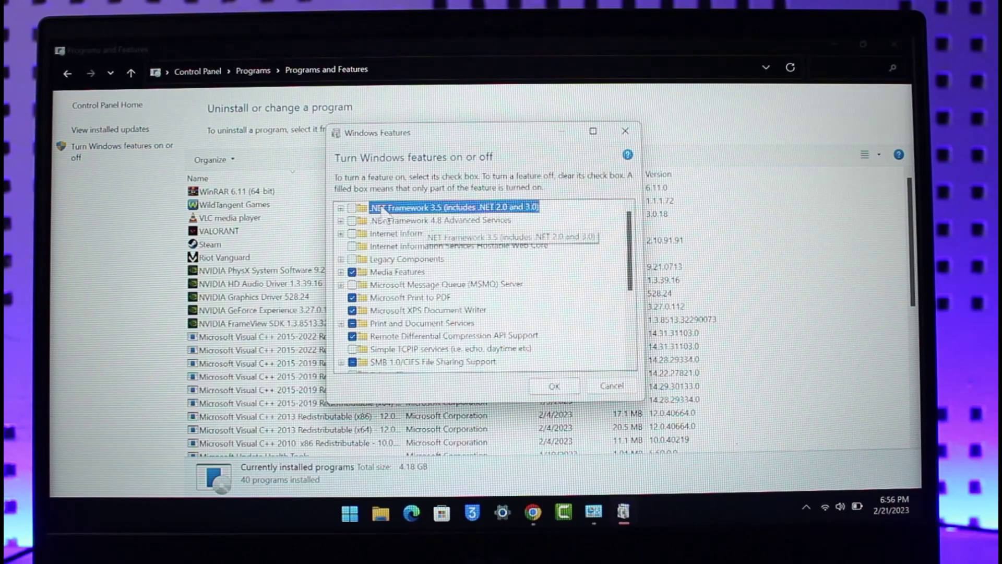
{"action": "left_click", "coordinate": [554, 387]}
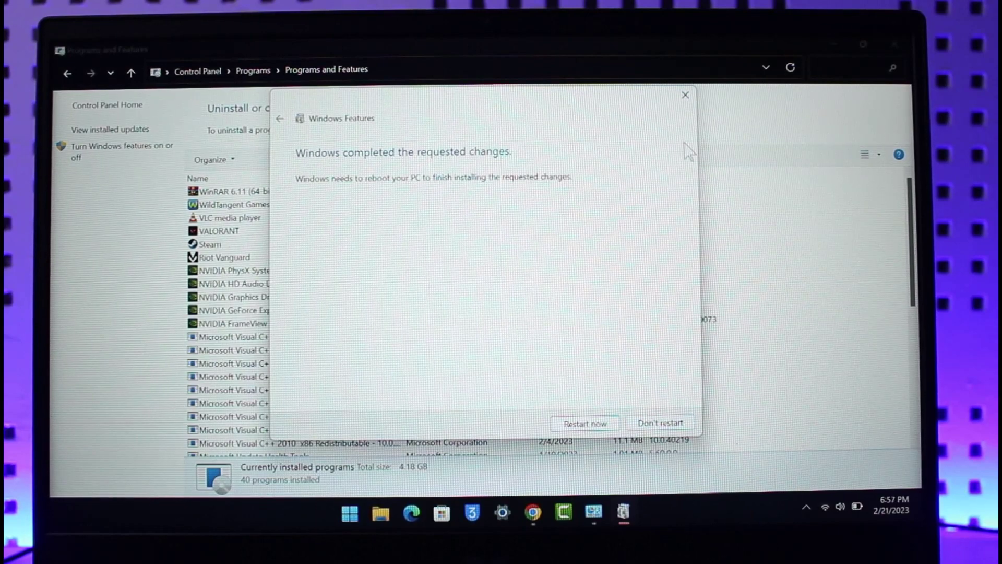
{"action": "left_click", "coordinate": [685, 95]}
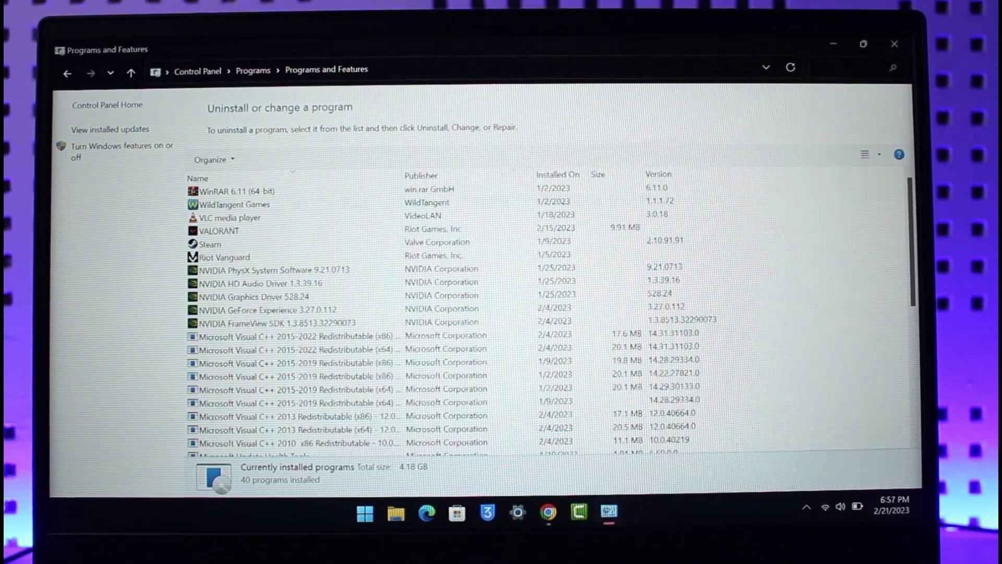
Step: Re-check .NET Framework 3.5, let Windows Update download its files, and close Control Panel
{"action": "left_click", "coordinate": [115, 150]}
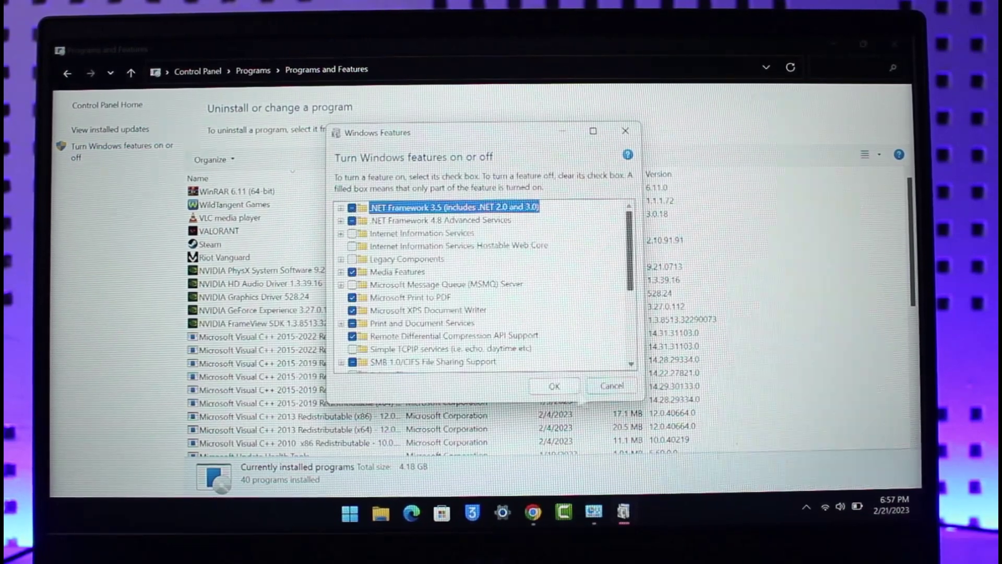
{"action": "left_click", "coordinate": [554, 386]}
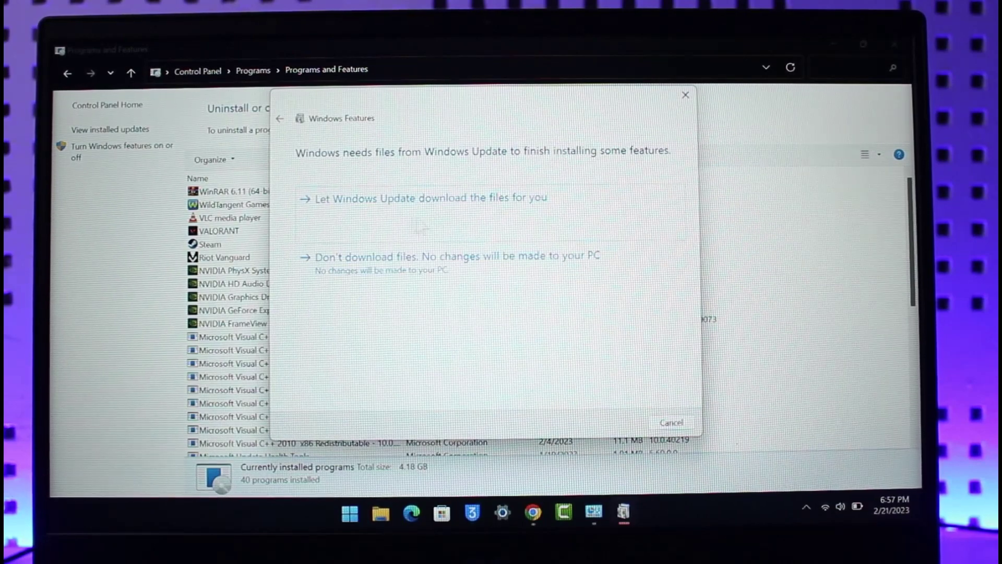
{"action": "left_click", "coordinate": [509, 218]}
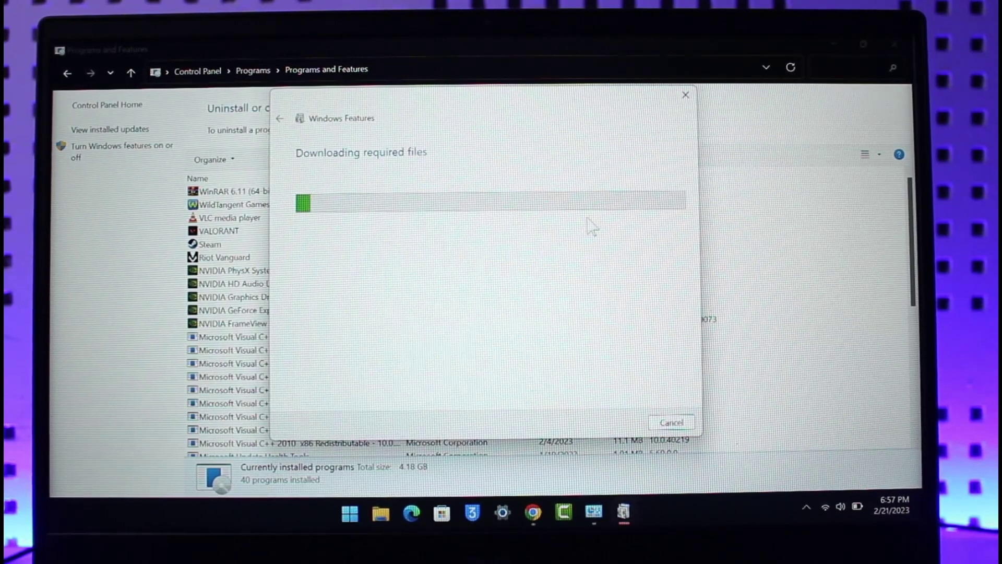
{"action": "left_click", "coordinate": [894, 41]}
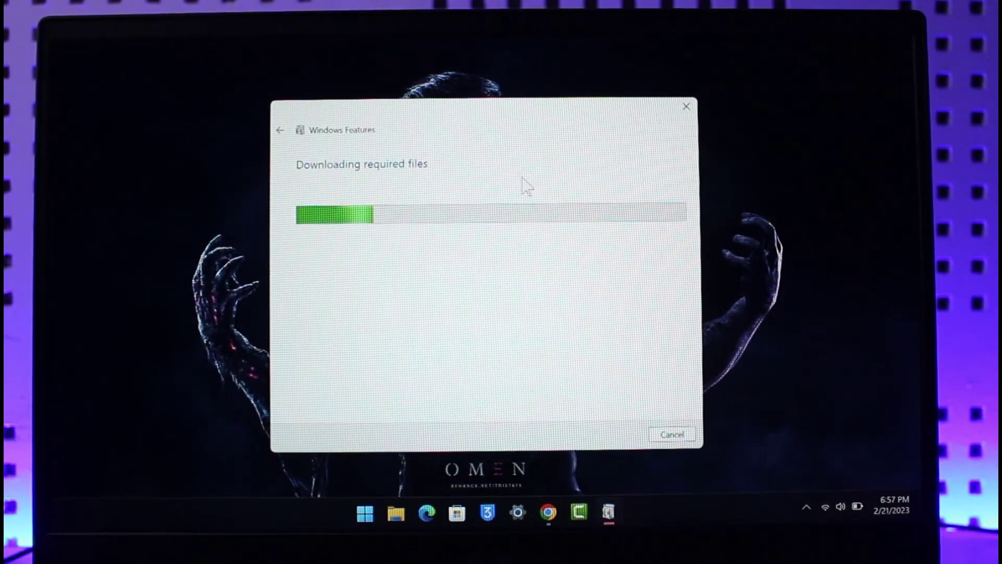
Step: Run the DISM /Enable-Feature NetFx3 command in Command Prompt, then close the window
{"action": "left_click", "coordinate": [366, 510]}
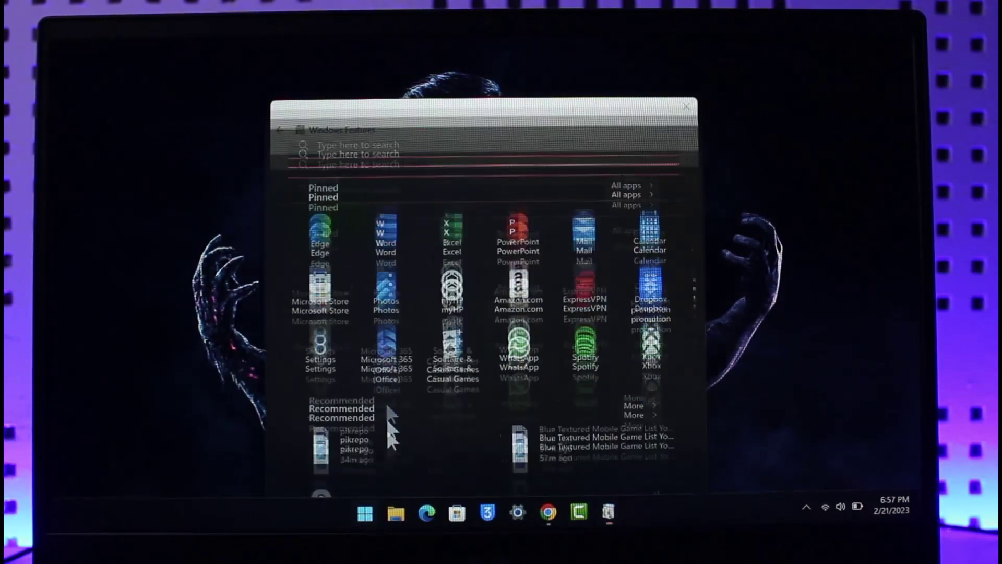
{"action": "left_click", "coordinate": [356, 110]}
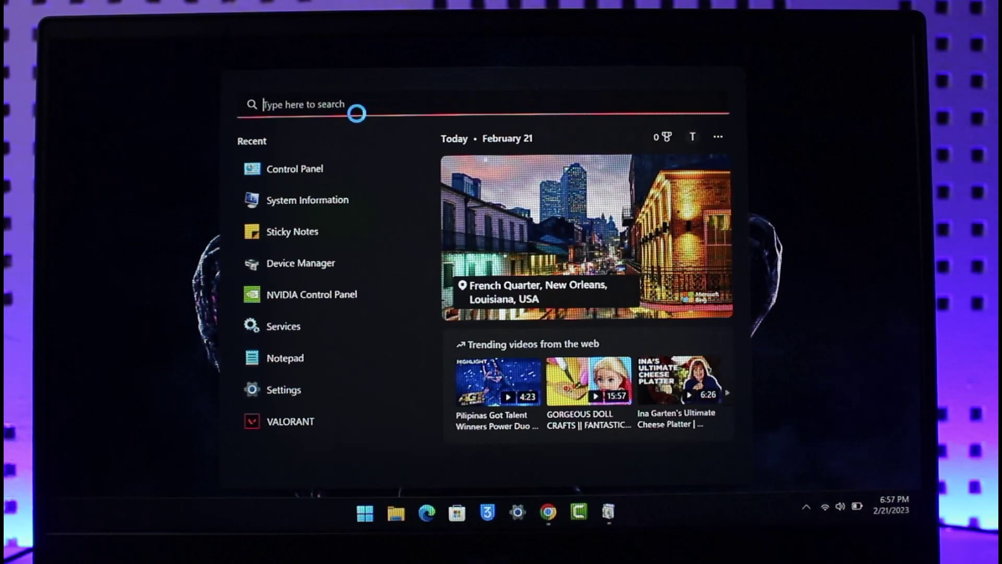
{"action": "type", "text": "cmd"}
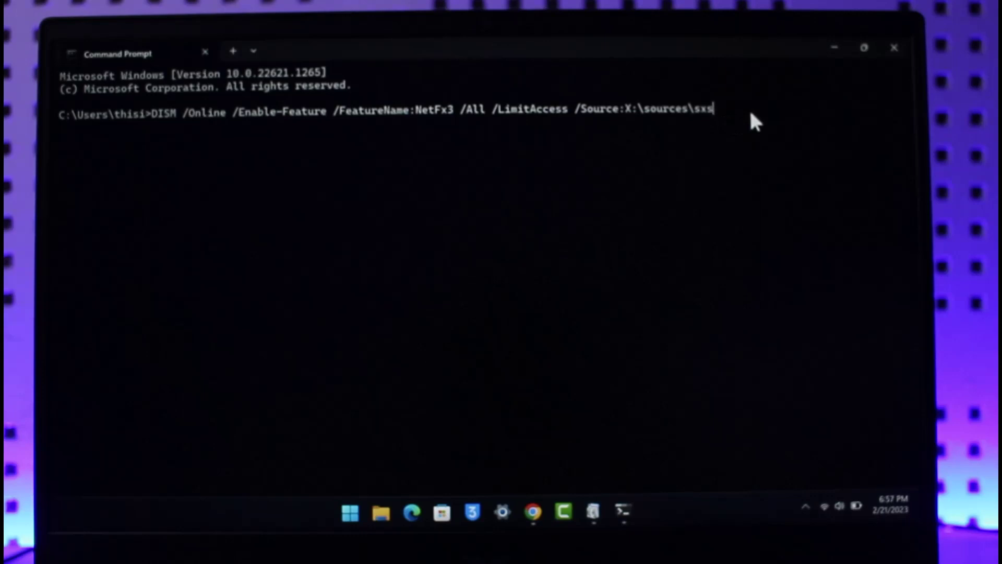
{"action": "key", "text": "Return"}
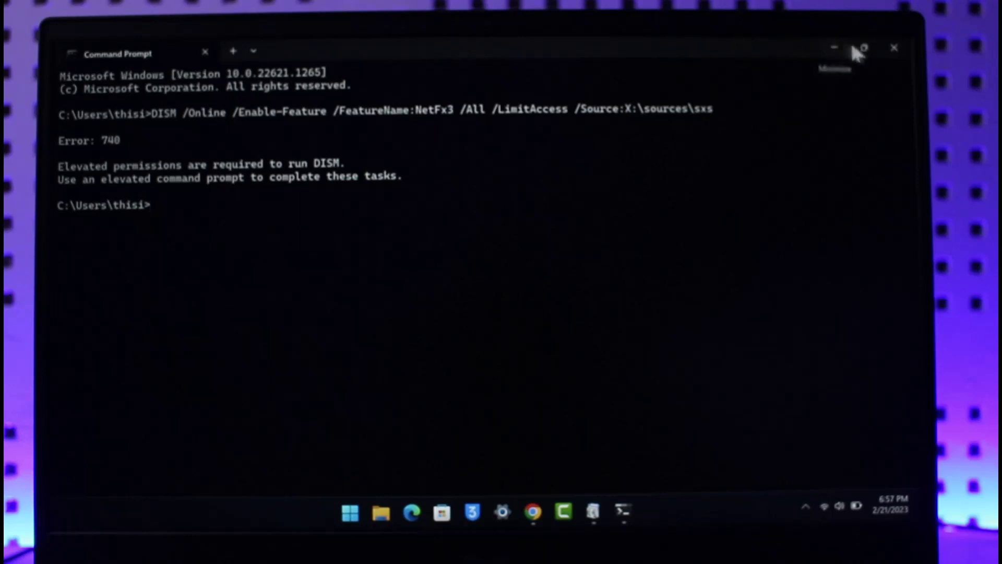
{"action": "left_click", "coordinate": [891, 47]}
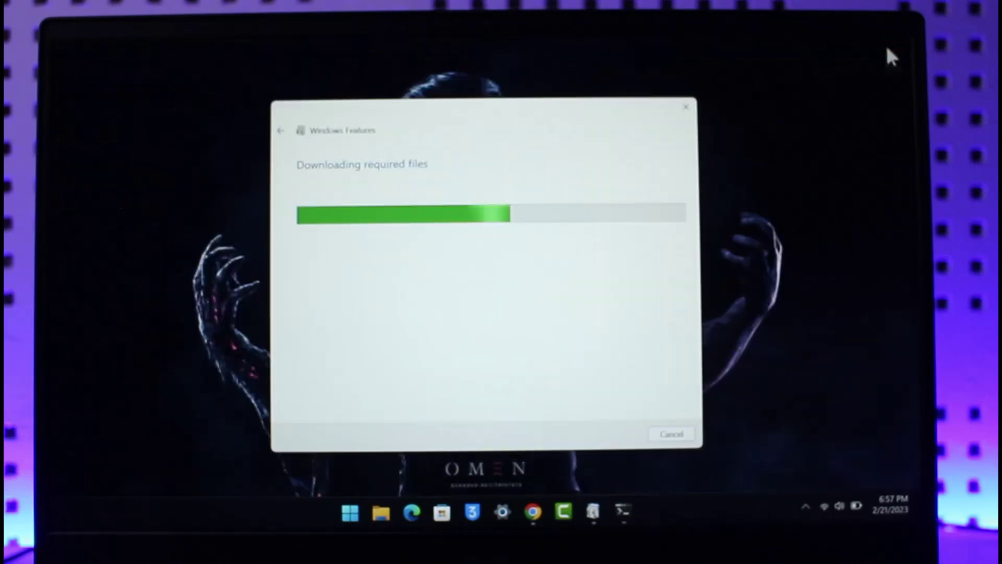
{"action": "right_click", "coordinate": [754, 169]}
{"action": "left_click", "coordinate": [756, 220]}
{"action": "right_click", "coordinate": [758, 214]}
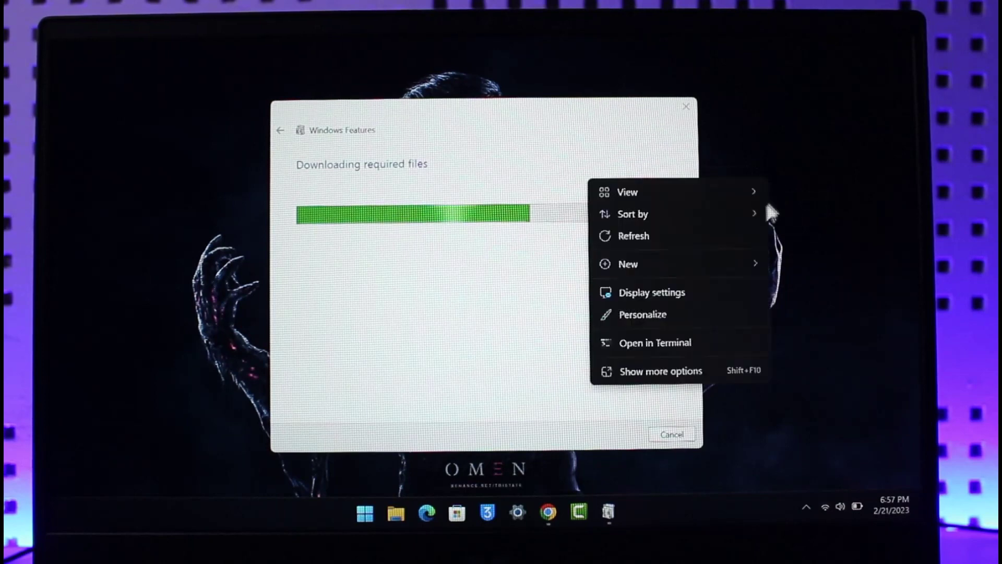
{"action": "left_click", "coordinate": [721, 234]}
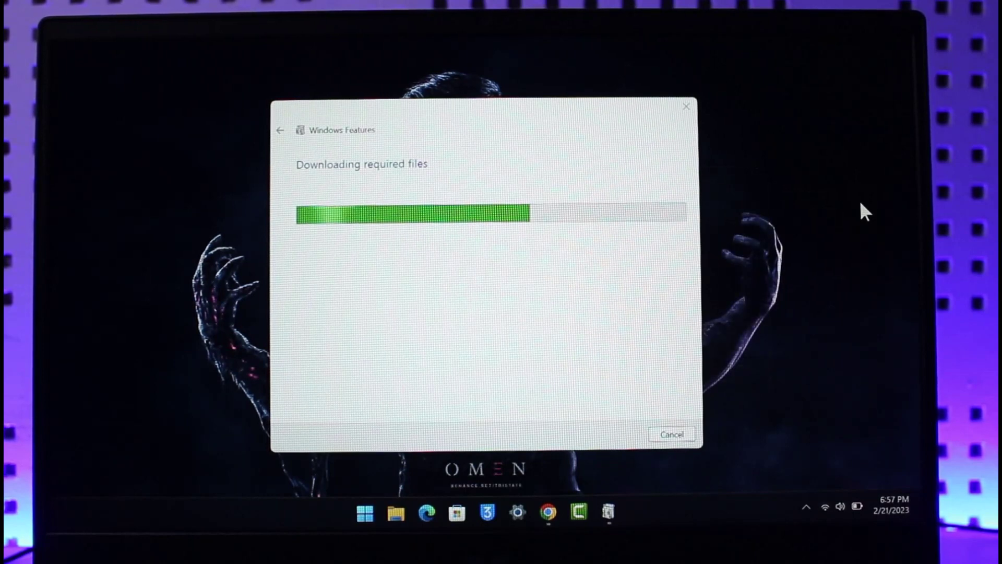